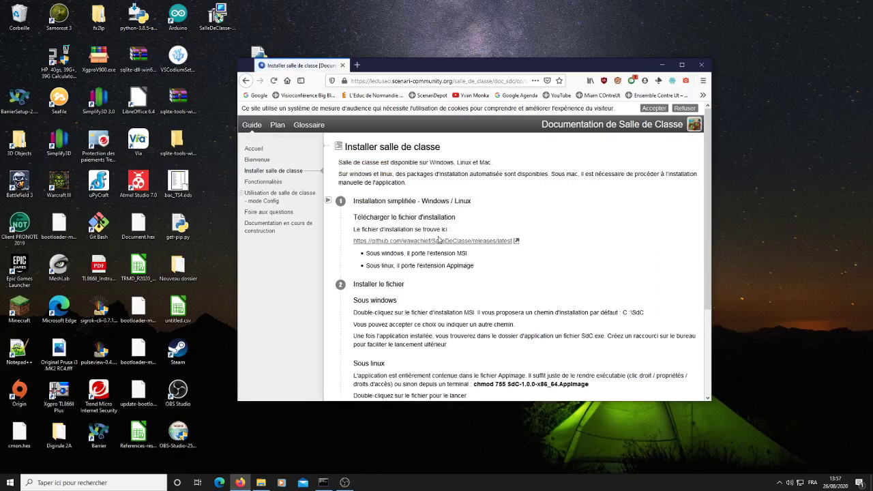
- View the latest SalleDeClasse release on GitHub through the documentation's download link, then close the browser
left_click(395, 242)
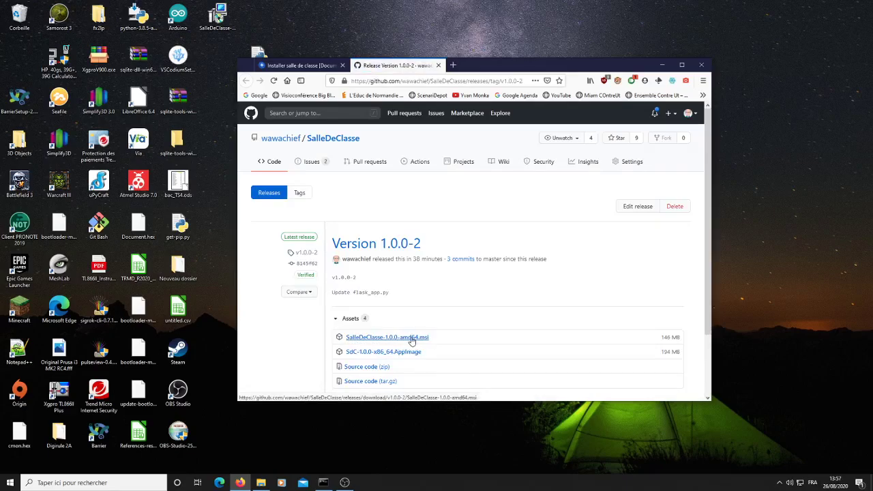
left_click(701, 68)
- Run the SalleDeClasse-1.0.0-amd64.msi installer from the dist folder
left_click(489, 167)
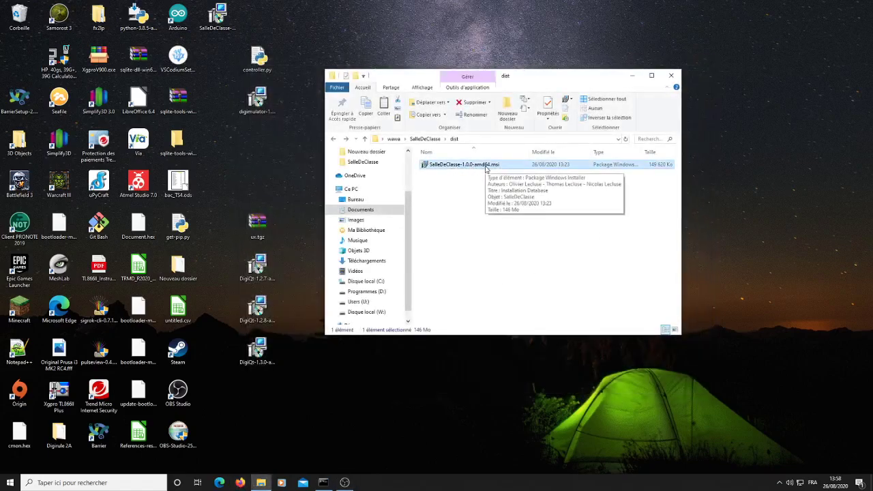
double_click(486, 166)
key("Return")
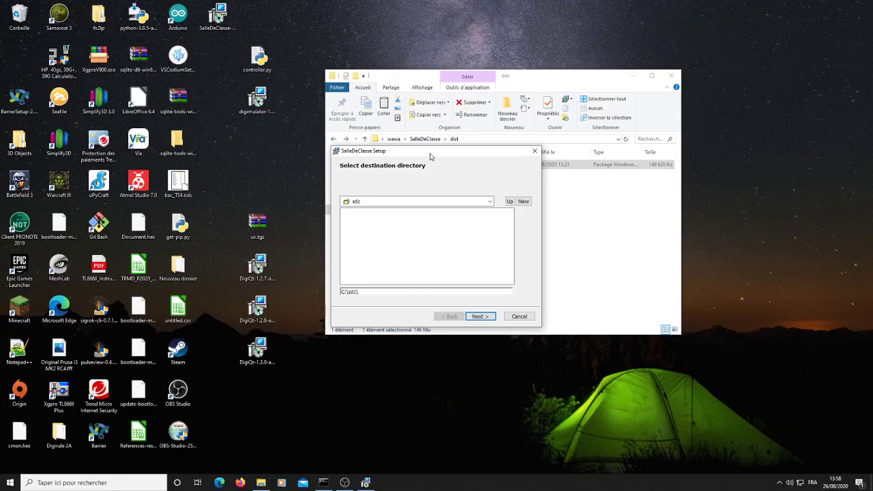
- Install SalleDeClasse into an sdc folder inside the personal Documents folder on drive U: and finish the setup
left_click_drag(368, 293, 330, 292)
left_click(378, 291)
left_click(489, 201)
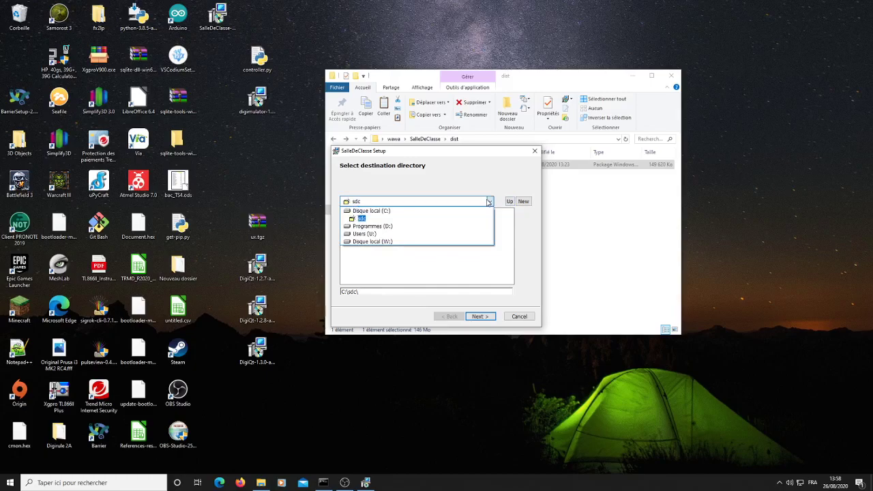
left_click(410, 234)
double_click(362, 250)
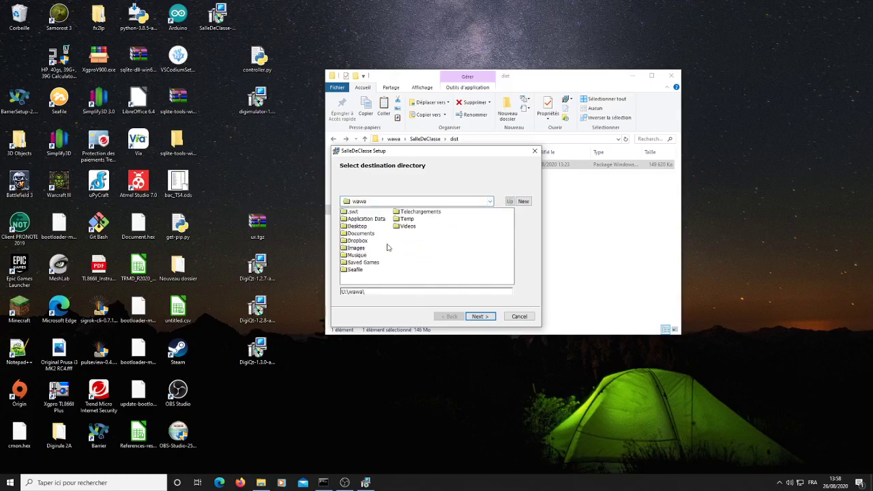
left_click(362, 234)
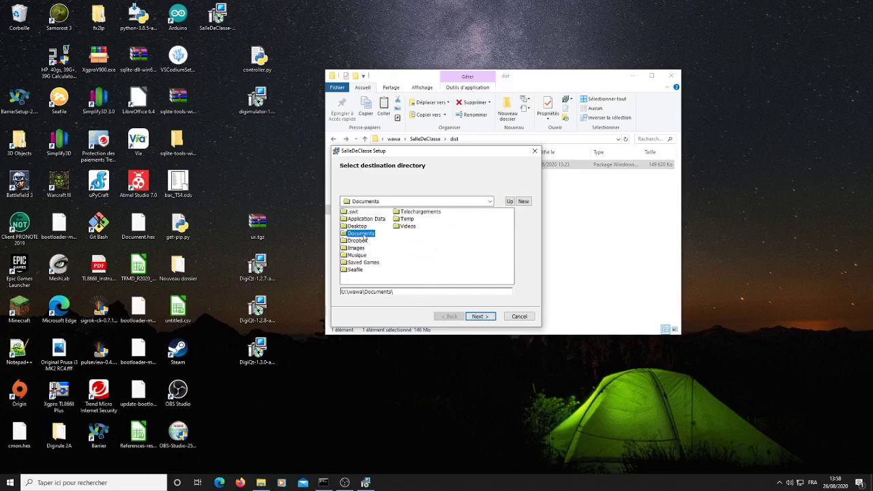
double_click(362, 234)
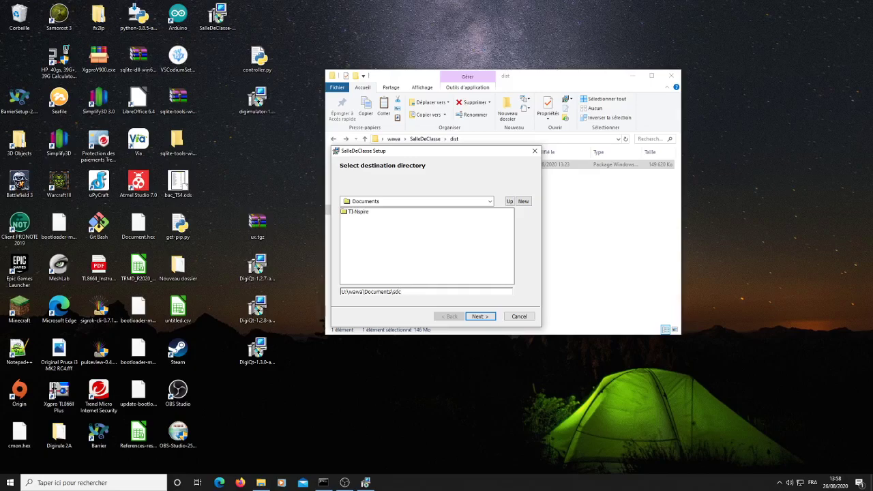
left_click(480, 316)
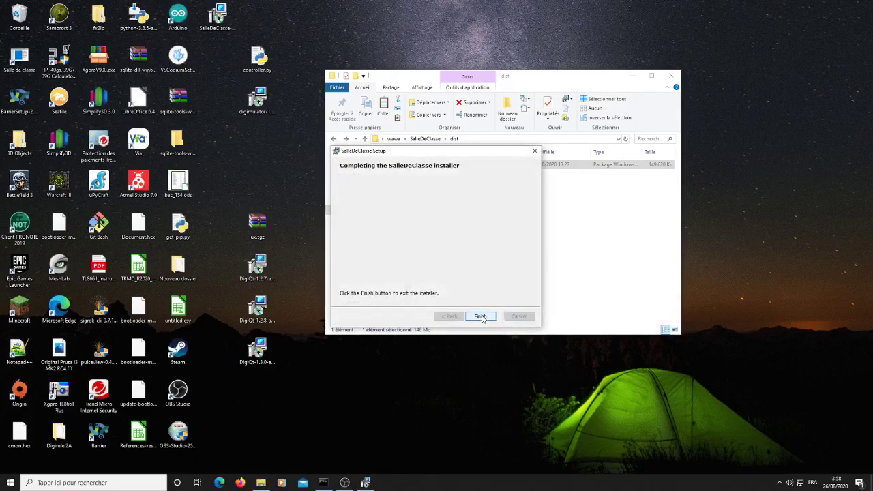
left_click(480, 317)
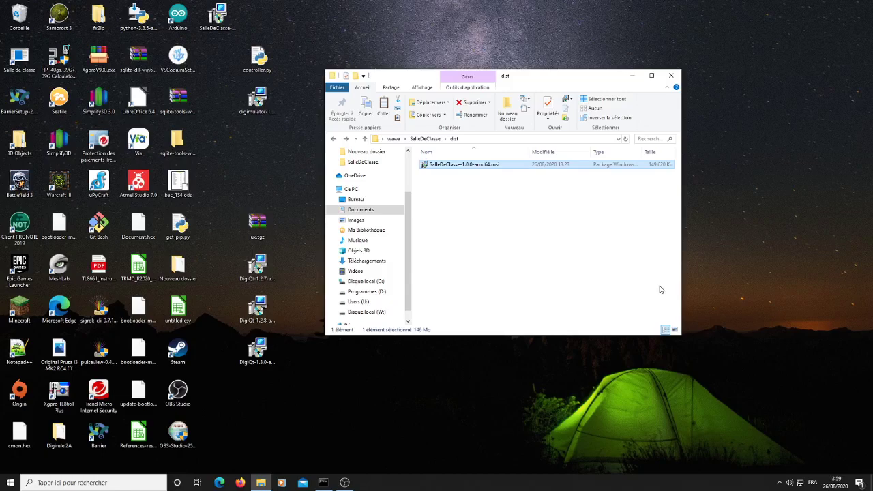
- Launch Salle de classe from its desktop shortcut and allow sdc.exe through the Windows firewall on public networks
left_click(627, 236)
left_click_drag(574, 79, 615, 69)
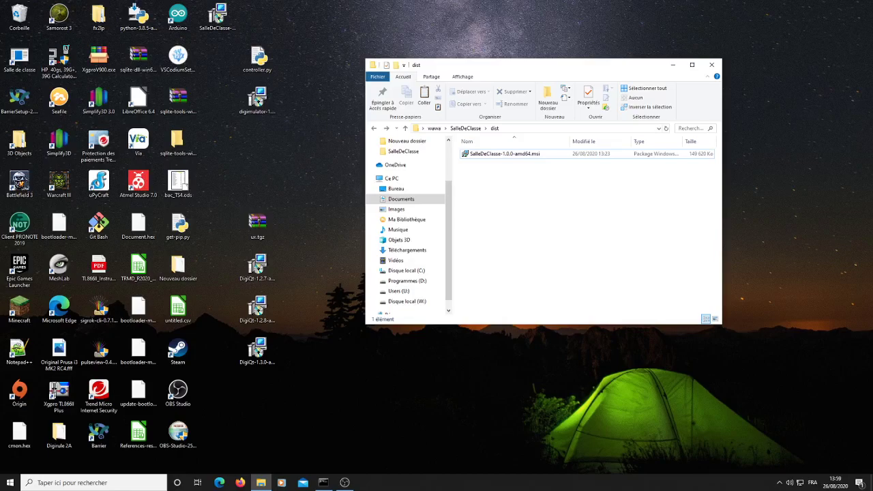
left_click(23, 58)
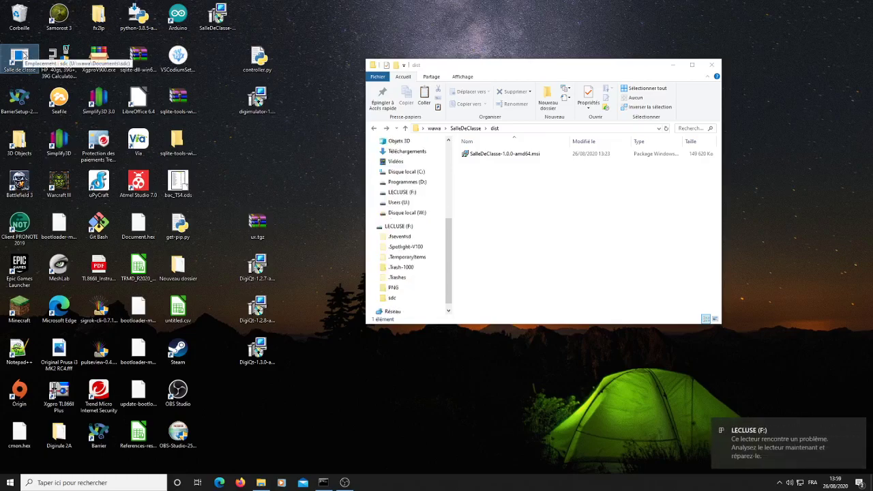
left_click(25, 56)
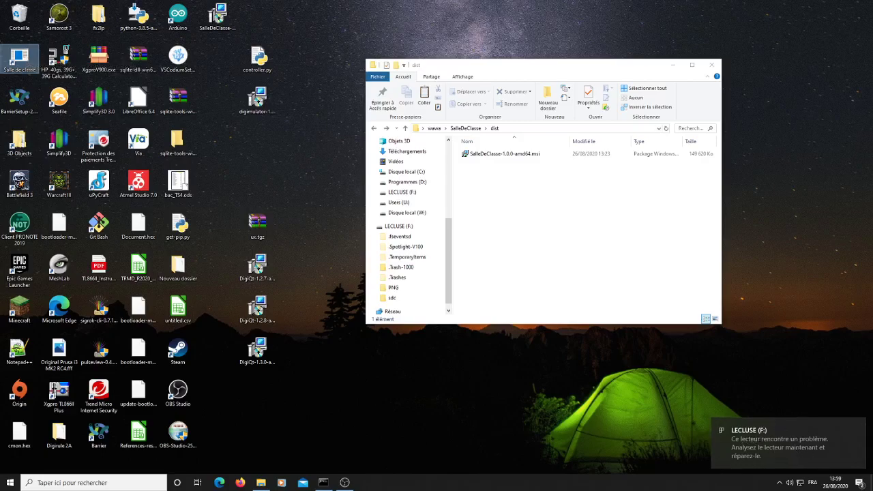
double_click(20, 59)
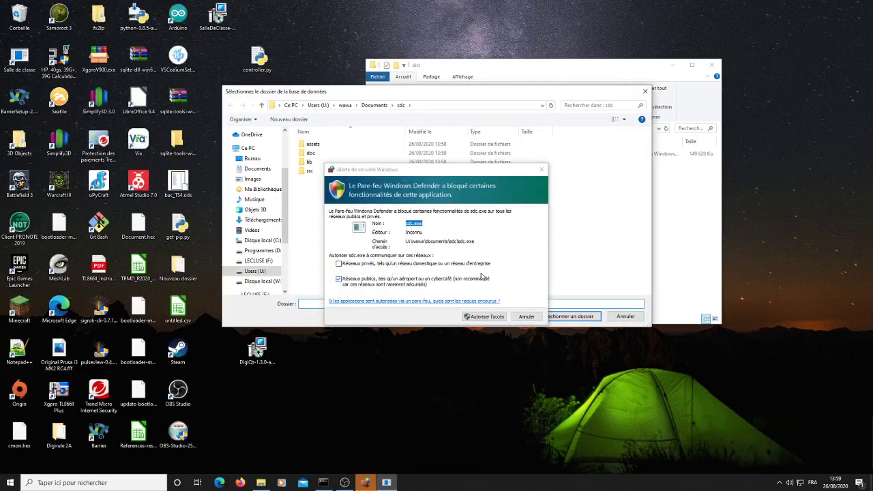
left_click(482, 318)
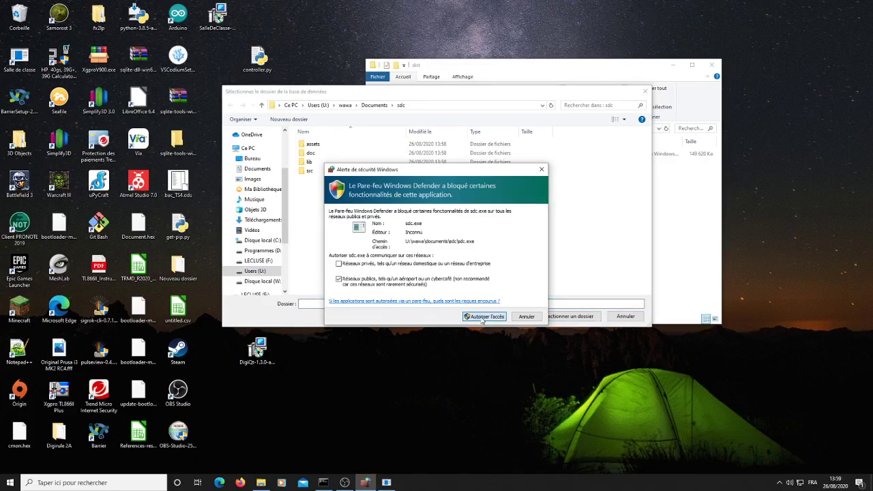
left_click(483, 317)
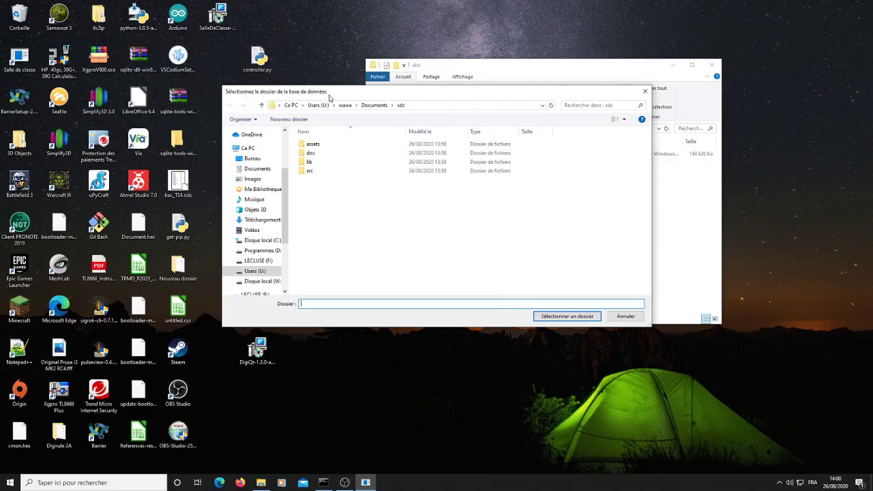
- Select the root of drive F: as the database folder and agree to create a new data file
scroll(261, 259, "down", 1)
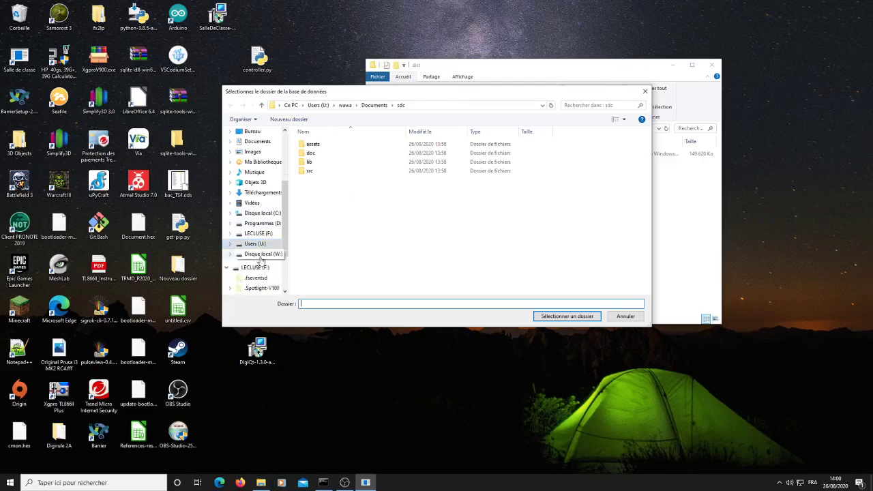
left_click(255, 268)
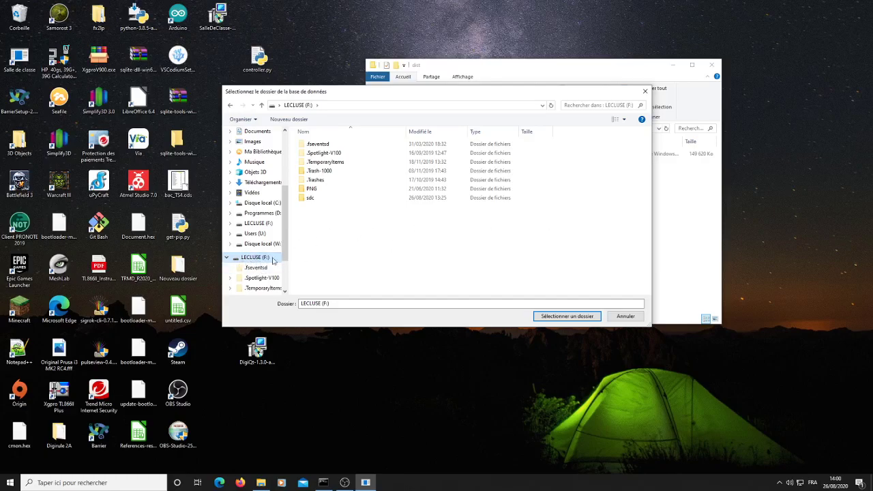
left_click(563, 317)
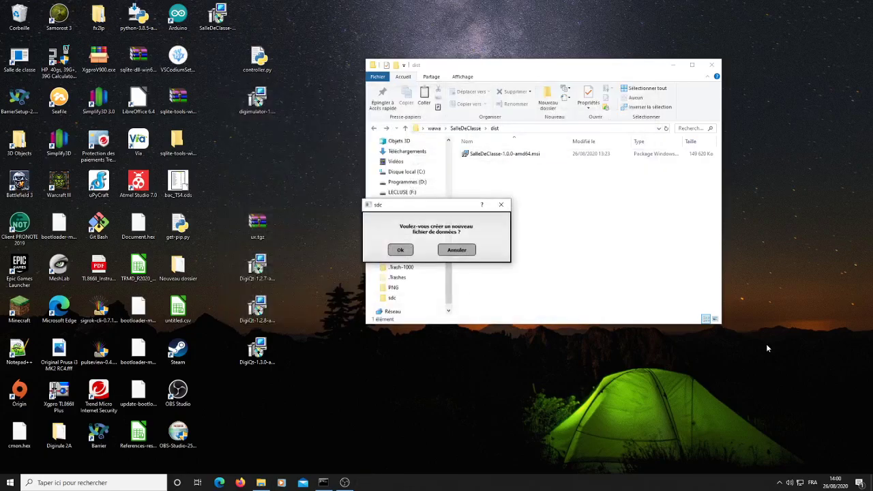
left_click(401, 251)
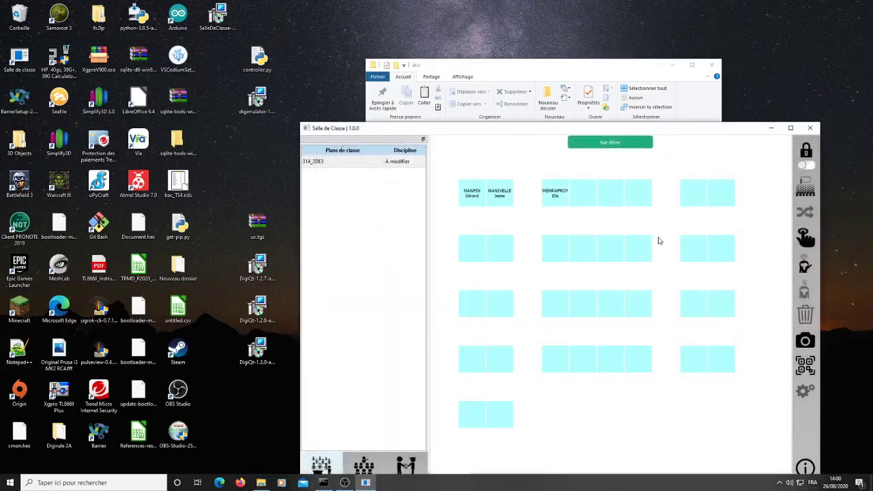
- Unlock editing of the class plan and place the students of group 2DE3 automatically
left_click_drag(609, 127, 500, 53)
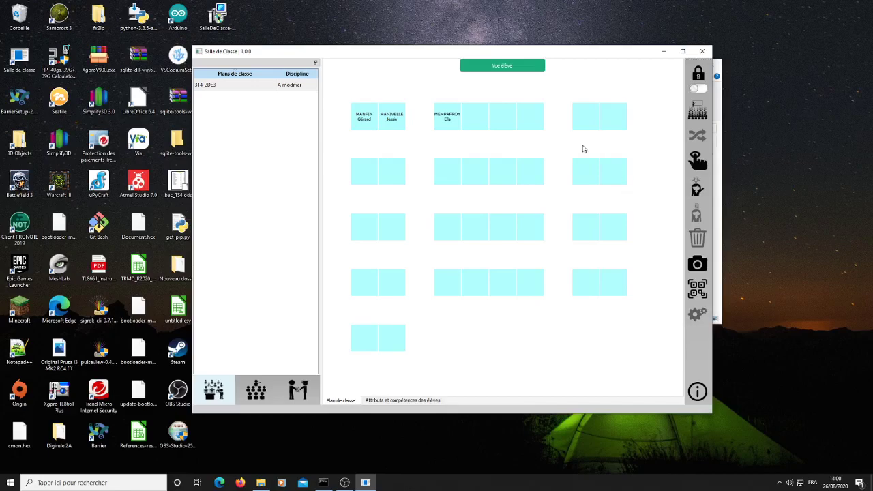
left_click_drag(550, 54, 536, 53)
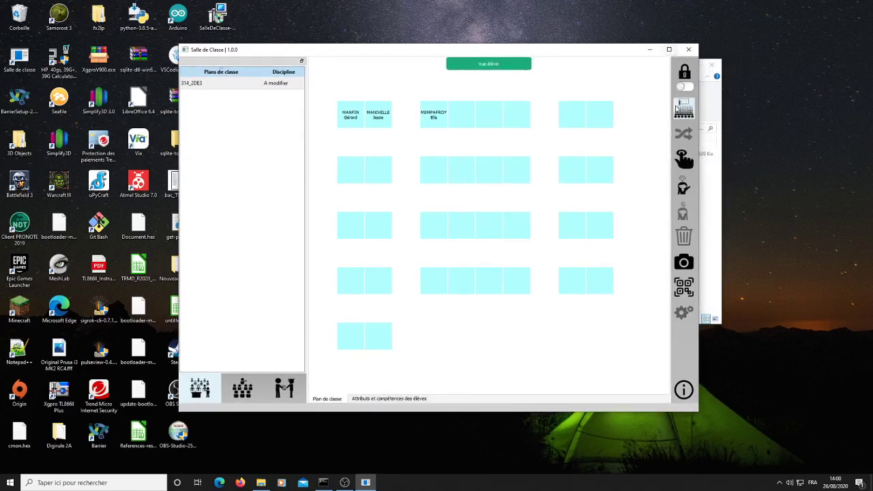
left_click(685, 72)
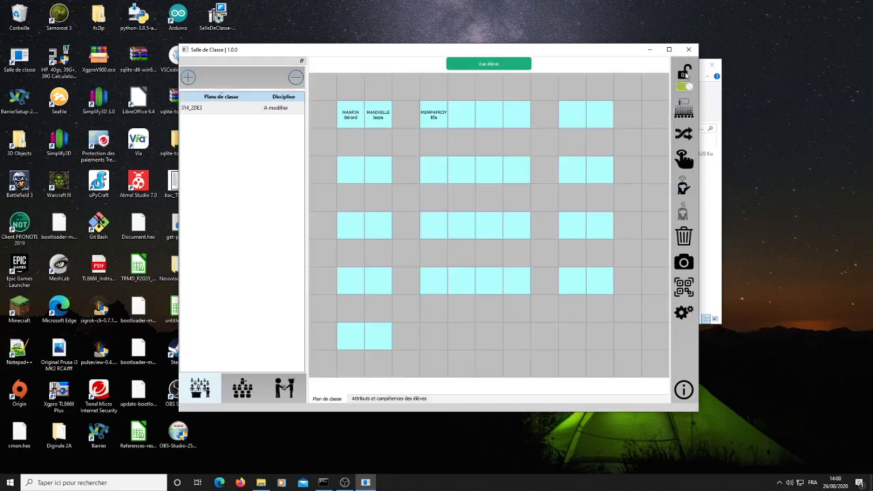
left_click(246, 386)
left_click(227, 72)
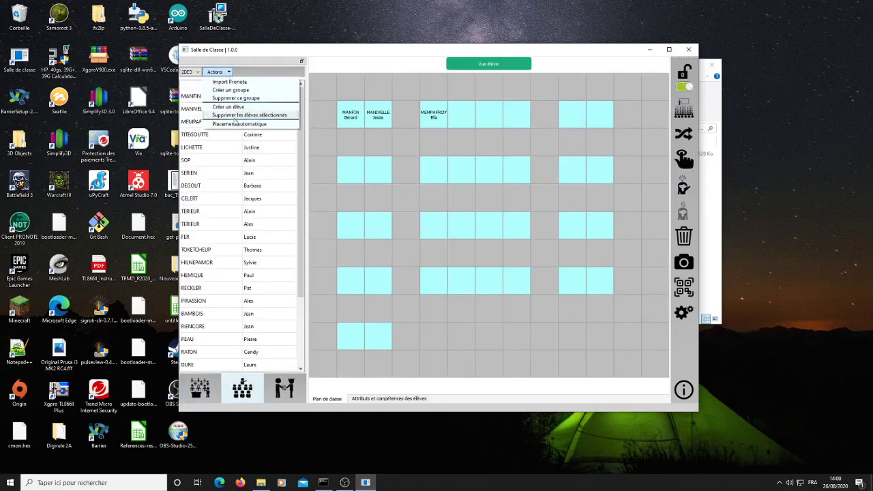
left_click(239, 123)
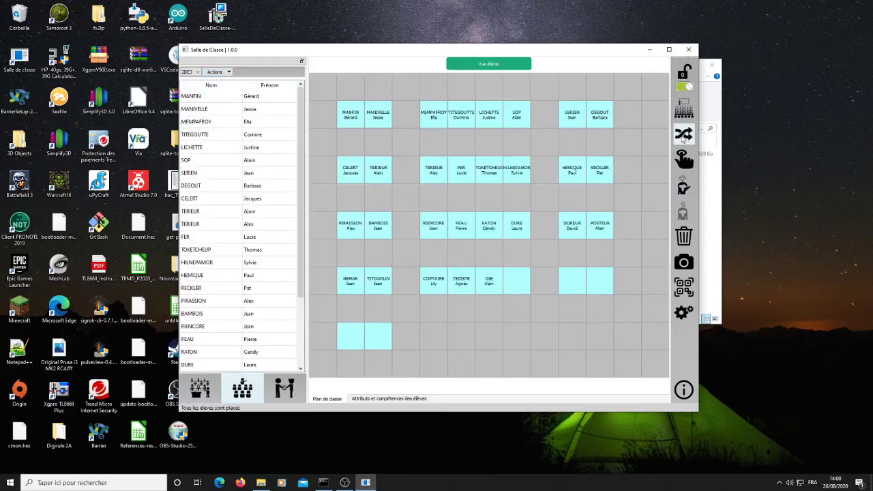
- Shuffle the students' seats randomly and lock the class plan again
left_click(684, 134)
left_click(402, 247)
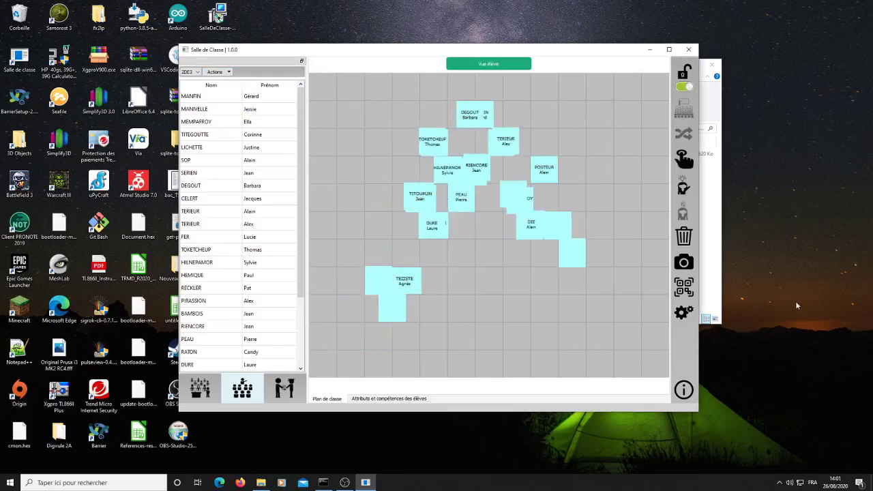
left_click(684, 86)
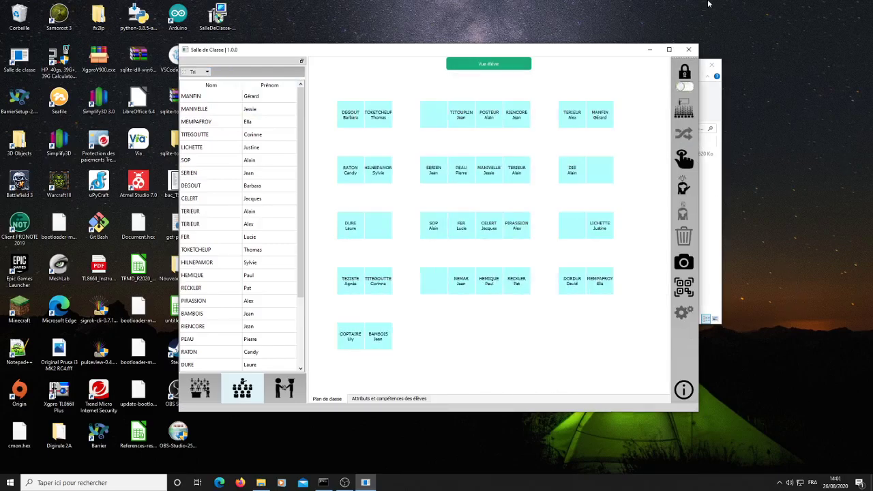
- Close Salle de Classe and locate the sdc_db data file in the root of drive F:
left_click(689, 50)
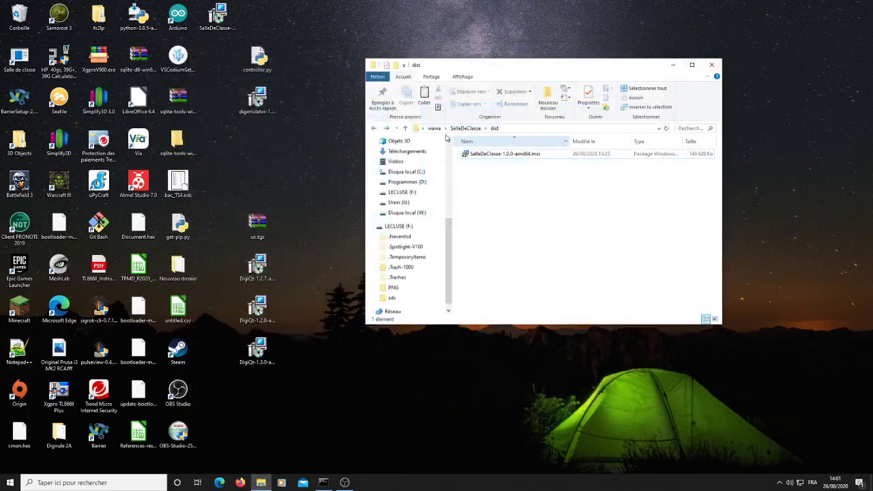
left_click(404, 226)
scroll(553, 290, "down", 5)
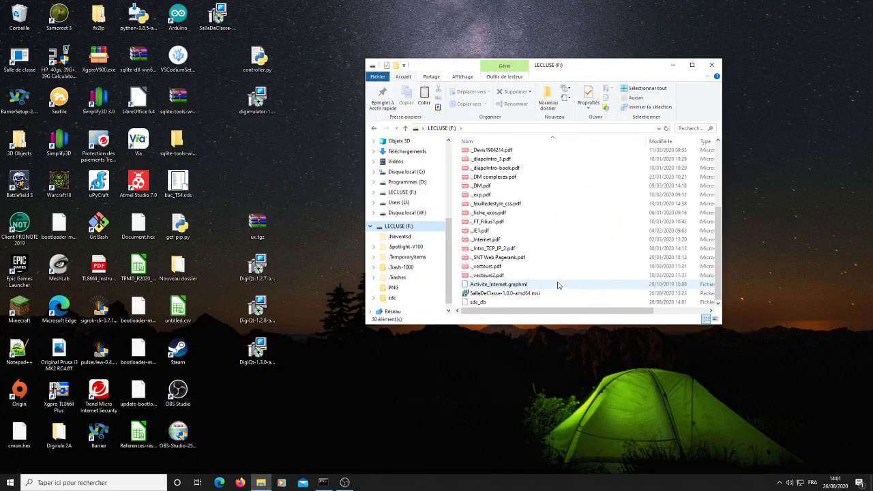
left_click(573, 302)
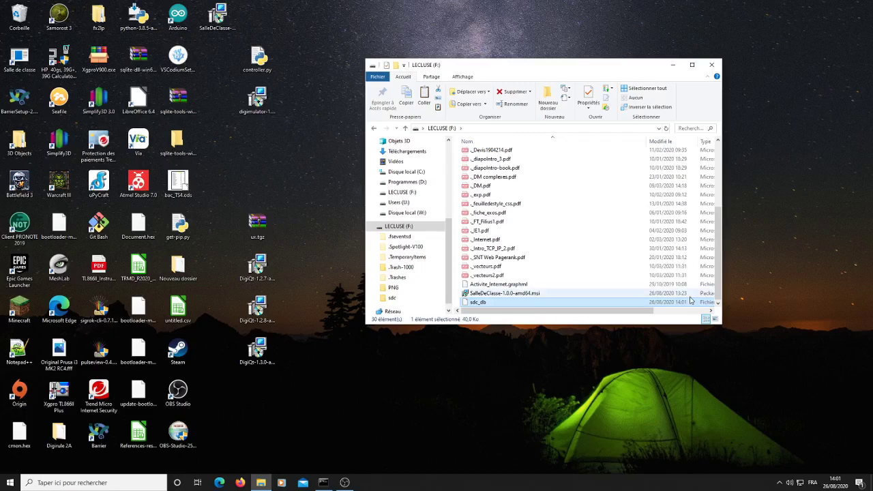
scroll(605, 239, "up", 3)
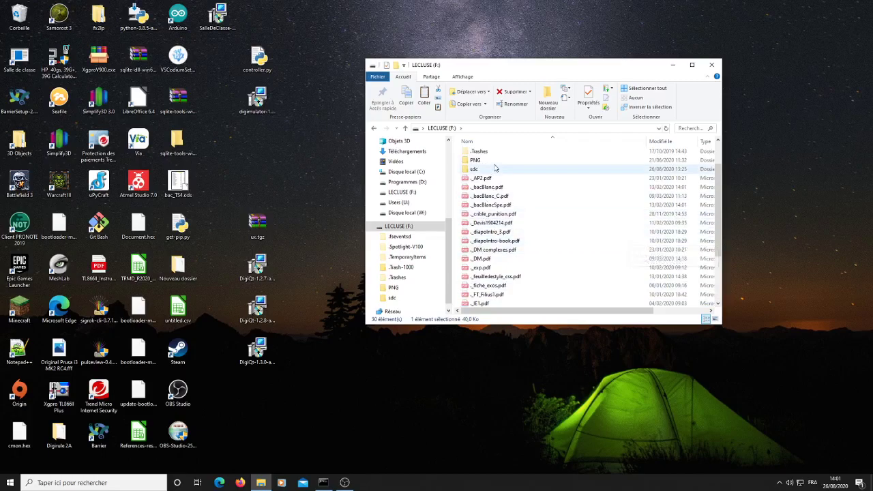
- Open a second file window and browse to the sdc installation folder inside the user's Documents on drive U:
left_click_drag(585, 66, 675, 39)
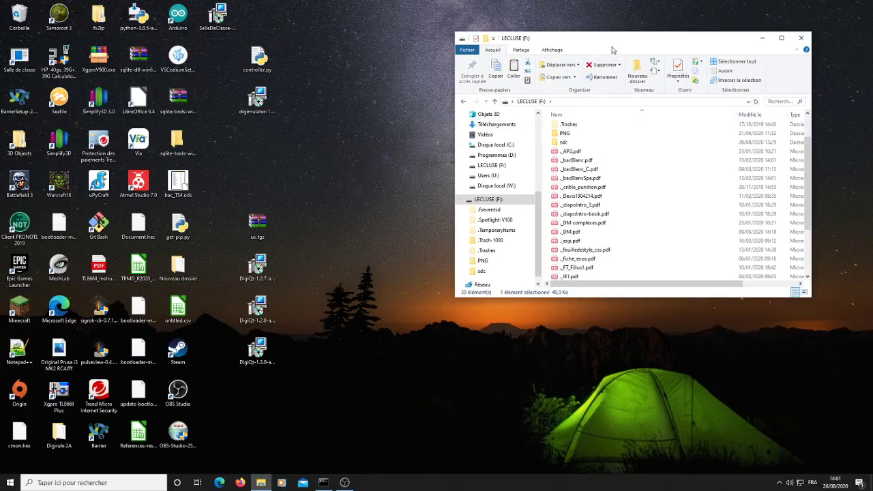
key("ctrl+n")
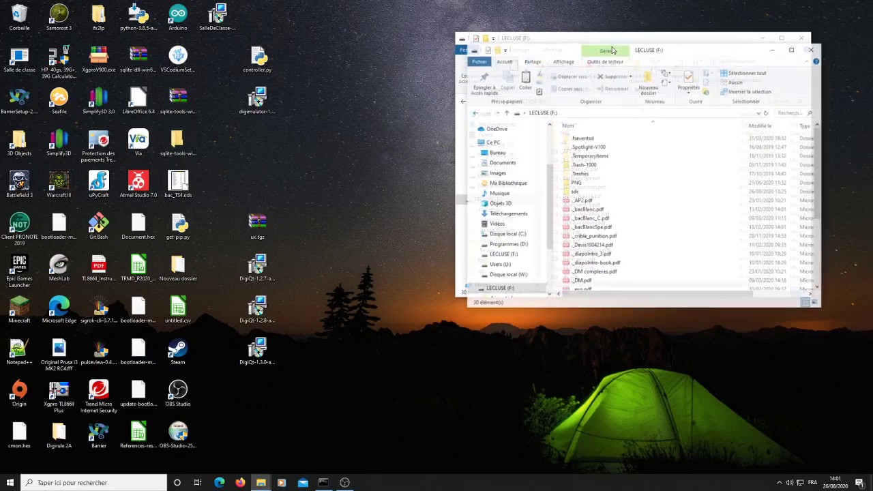
left_click_drag(719, 53, 426, 96)
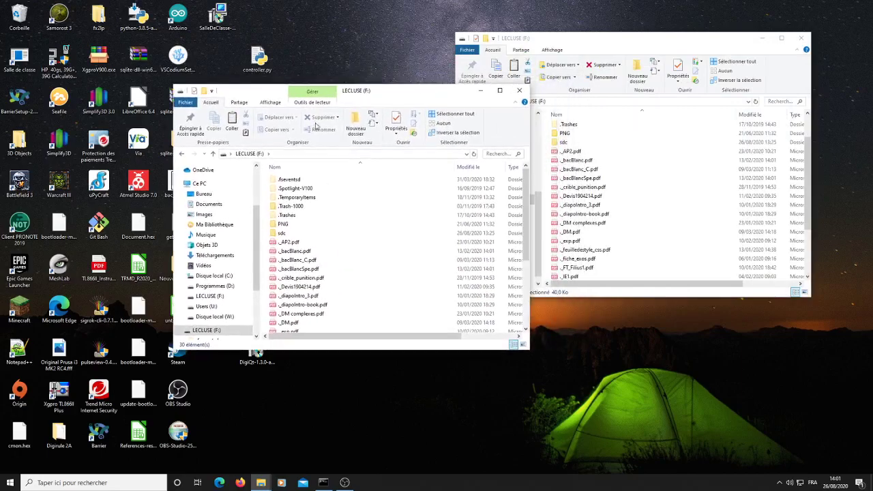
left_click(208, 204)
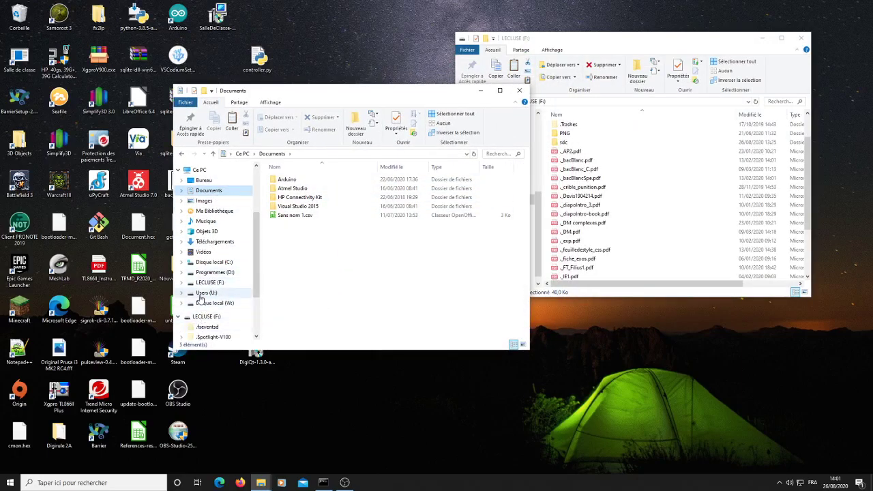
left_click(206, 306)
double_click(281, 227)
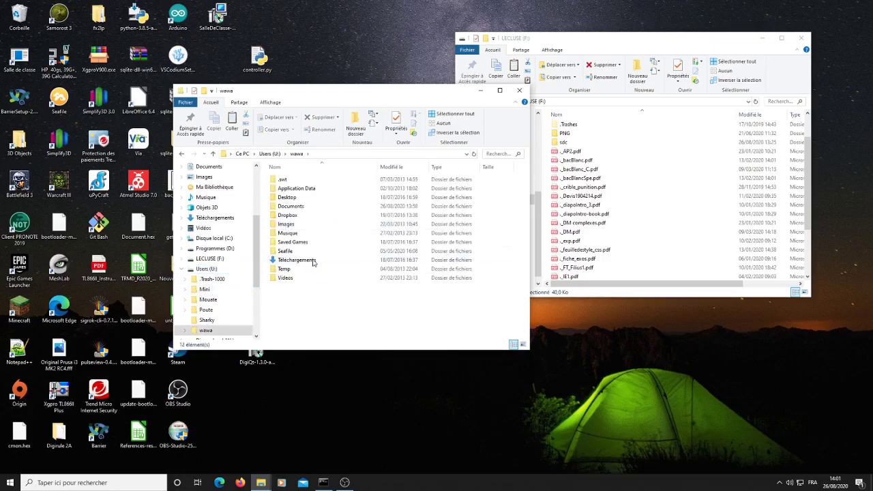
double_click(291, 207)
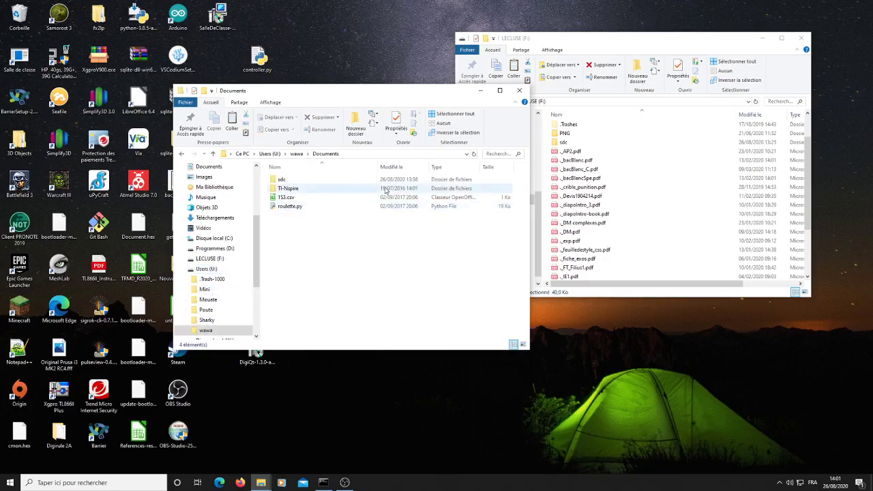
left_click(291, 180)
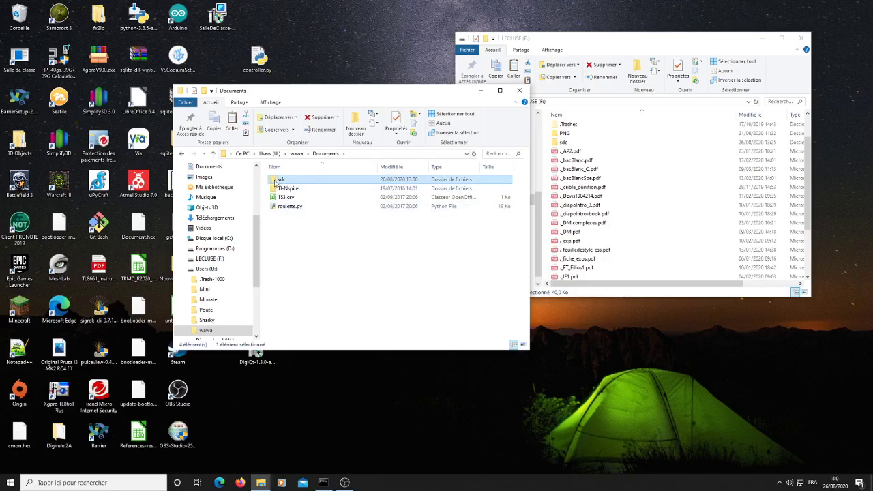
double_click(274, 180)
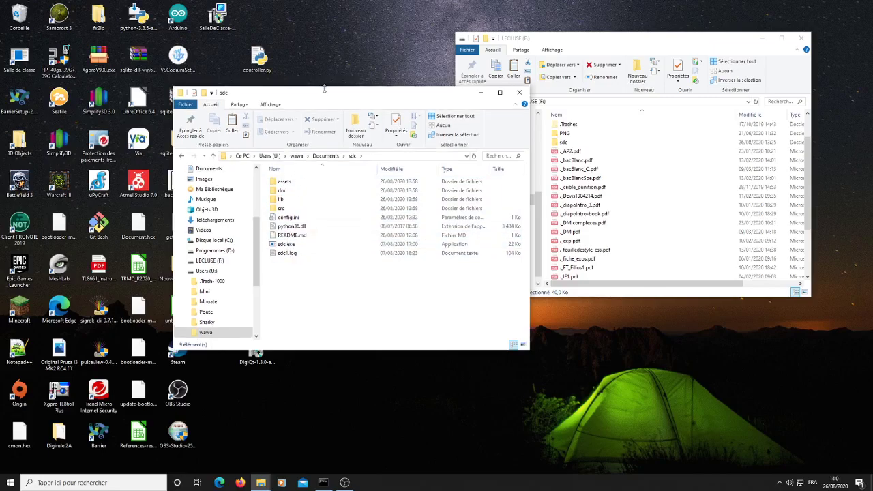
left_click_drag(324, 86, 291, 106)
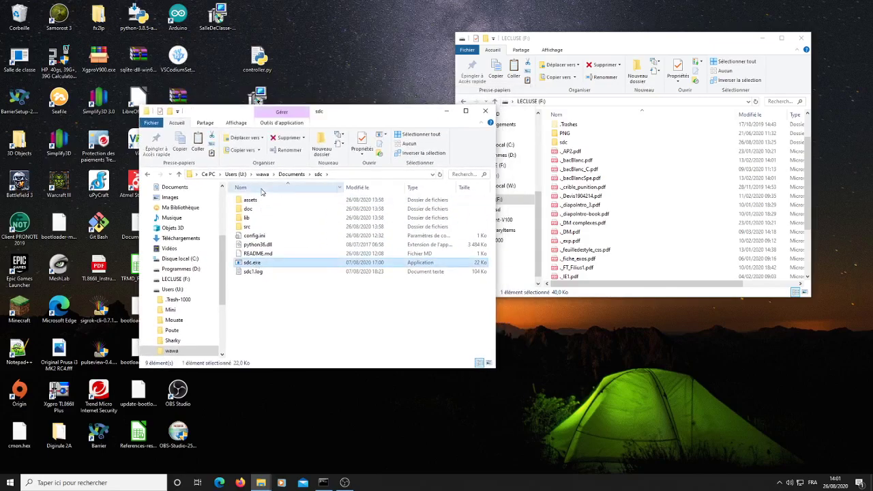
- Go back to the Documents folder, select the copy of the sdc folder on drive F:, and close the Documents window
left_click(291, 174)
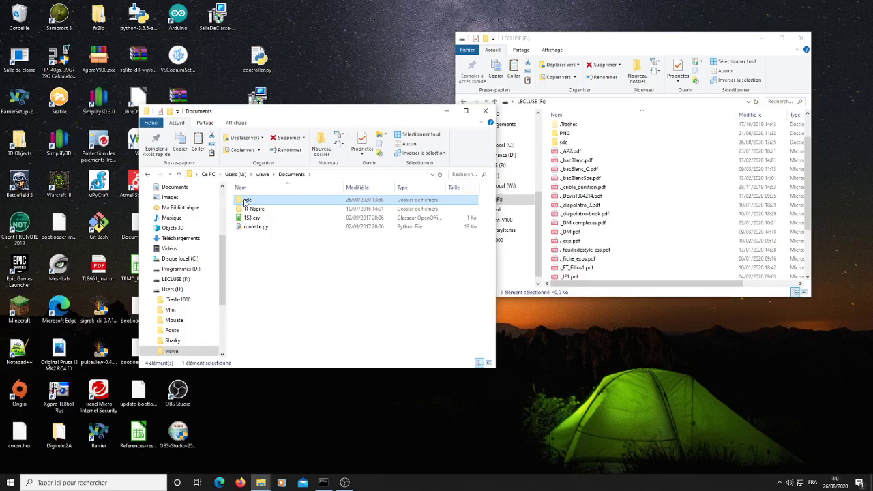
left_click_drag(245, 201, 302, 274)
left_click_drag(304, 116, 250, 123)
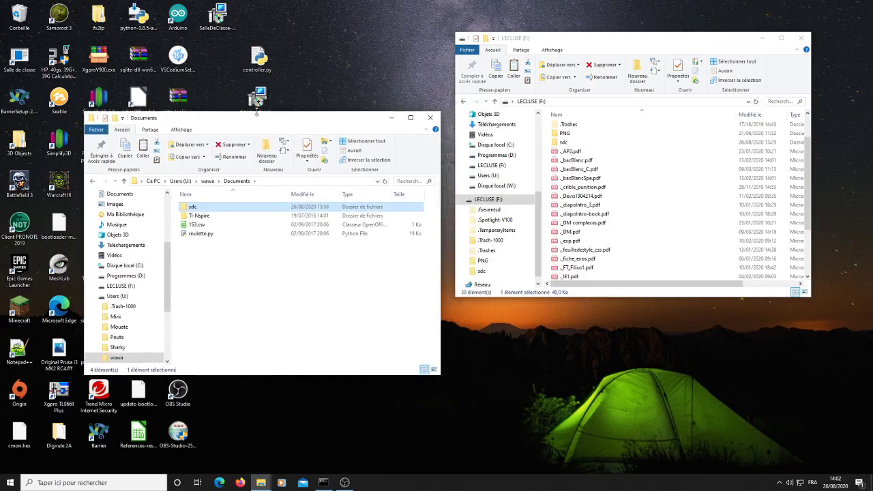
left_click(597, 39)
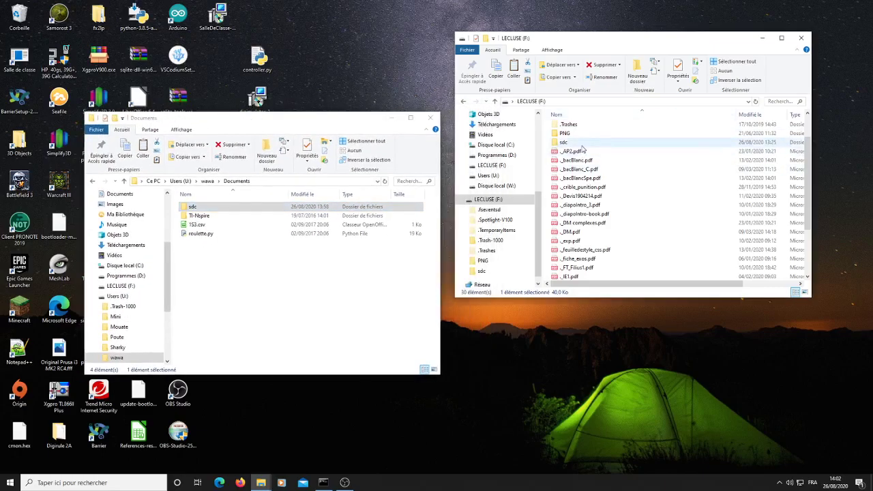
left_click(568, 144)
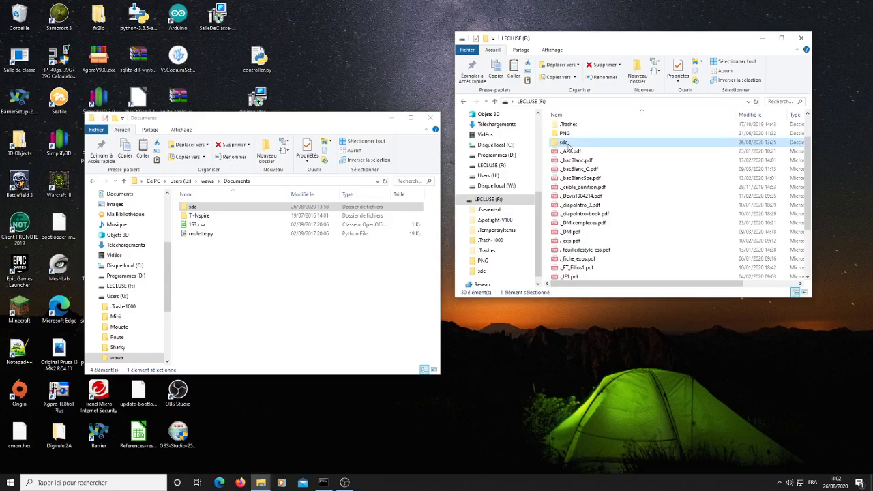
left_click(430, 118)
- Run sdc.exe from the sdc folder on drive F:, view the class plan, and close the program
left_click_drag(599, 37, 471, 77)
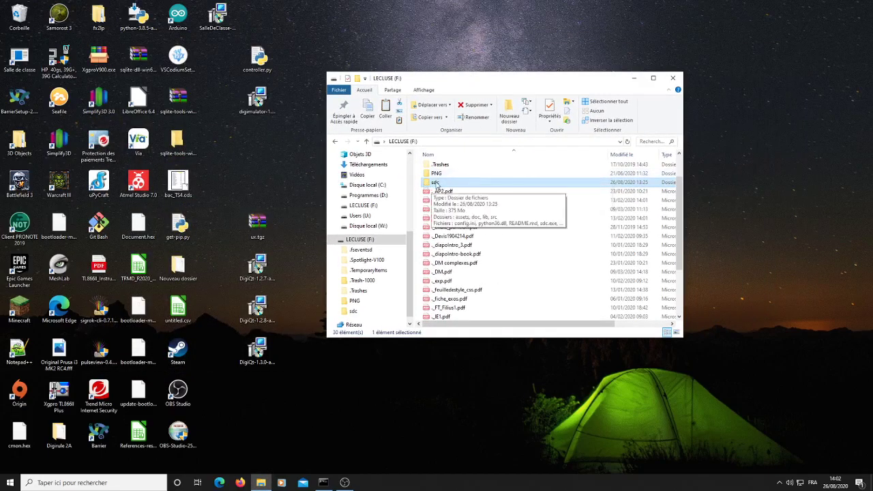
double_click(443, 183)
left_click(442, 231)
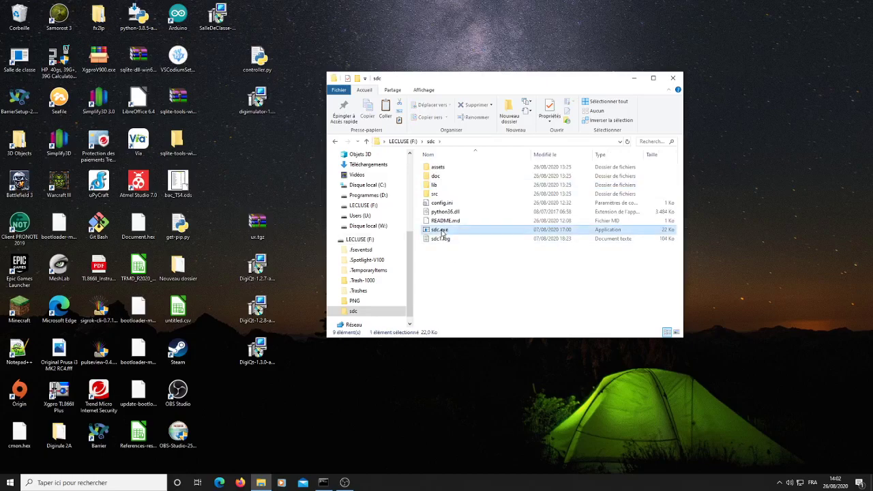
double_click(441, 231)
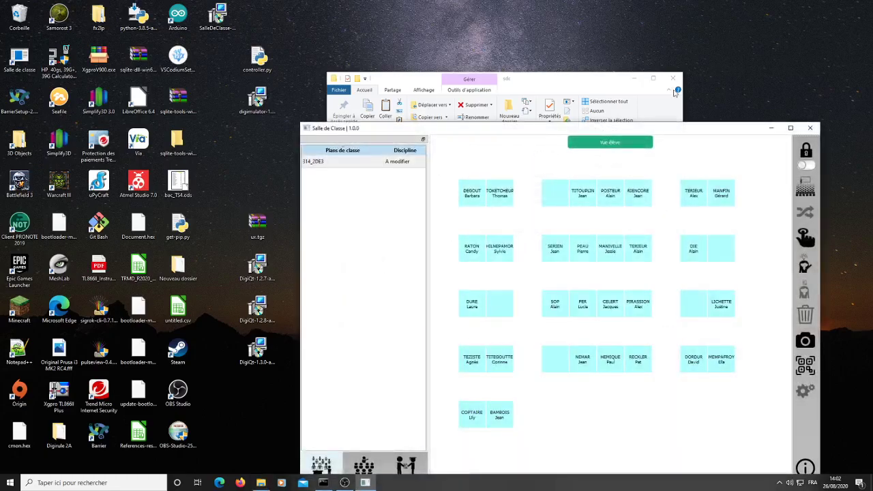
left_click_drag(661, 127, 556, 49)
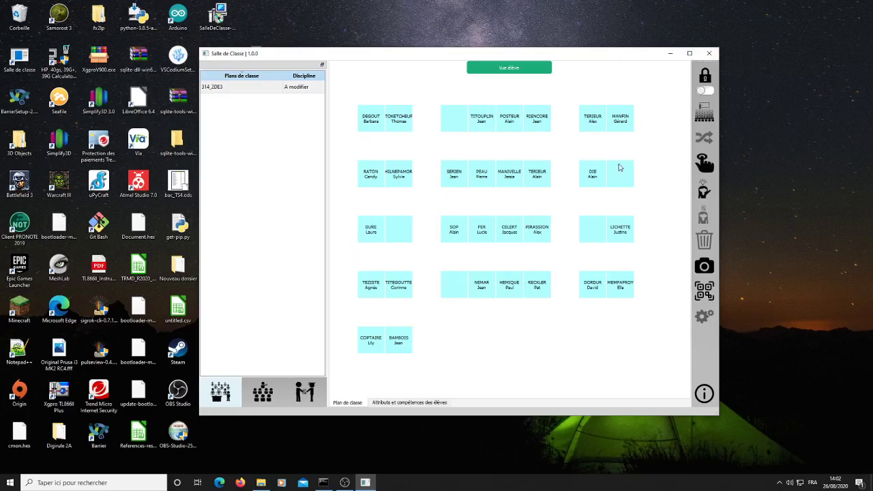
left_click(710, 54)
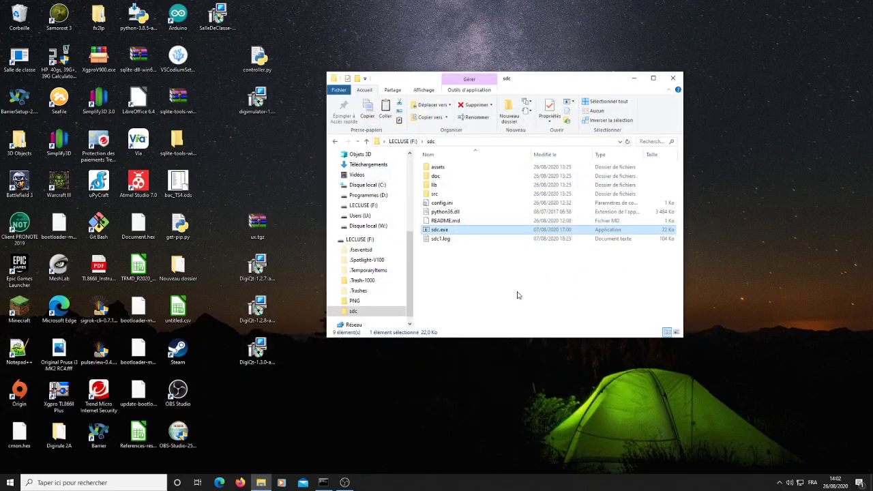
- Move the sdc_db data file from the root of drive F: to the desktop and close the file window
key("BackSpace")
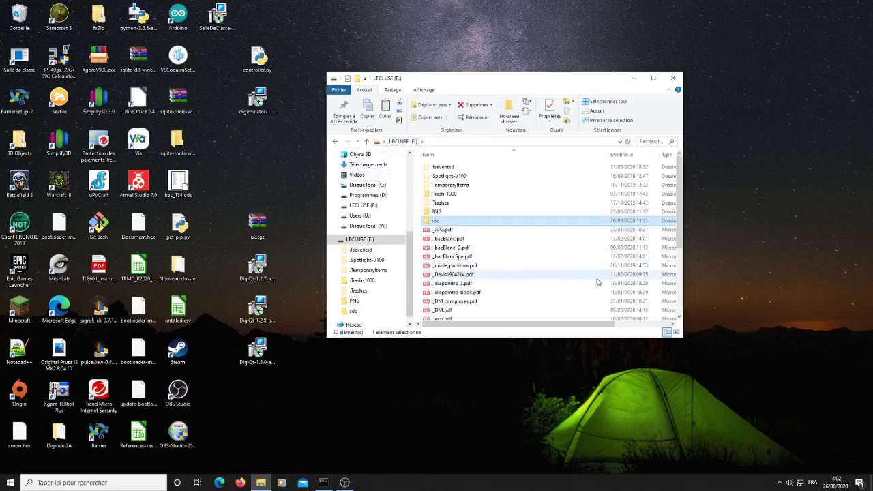
scroll(552, 271, "down", 5)
left_click_drag(435, 317, 430, 383)
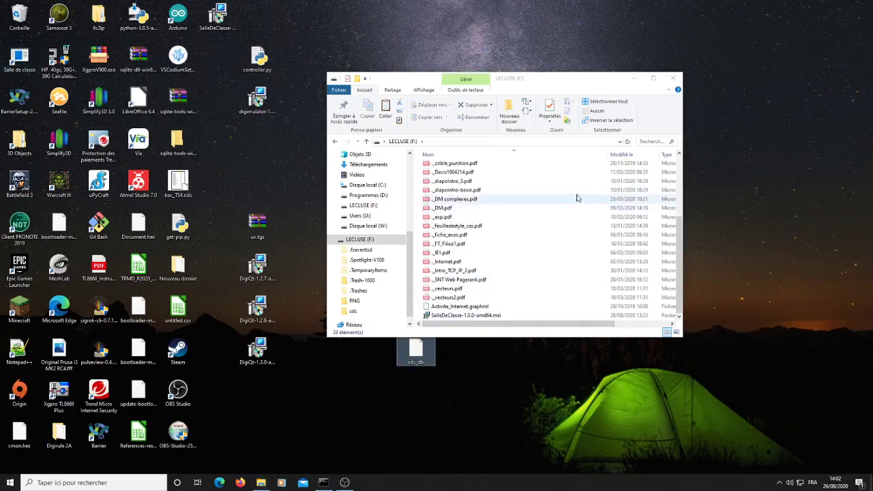
left_click(672, 78)
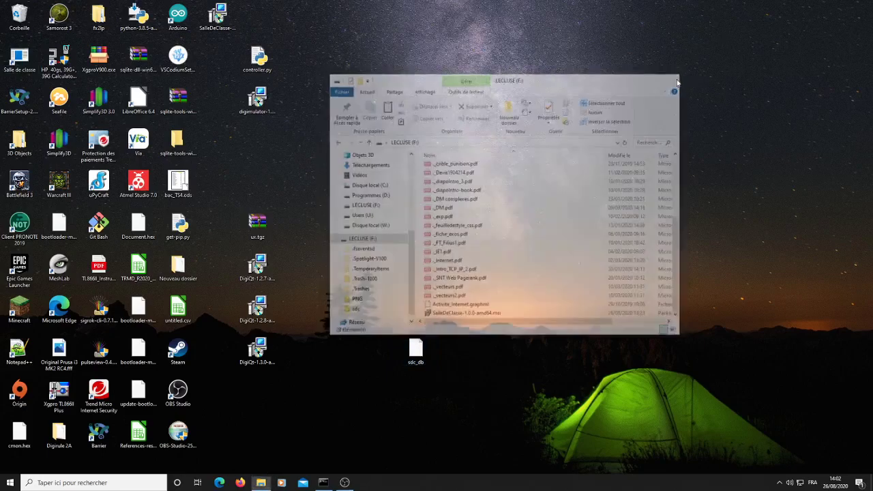
- Launch Salle de Classe from the desktop, select the Bureau folder as the database location, and close the program
double_click(19, 58)
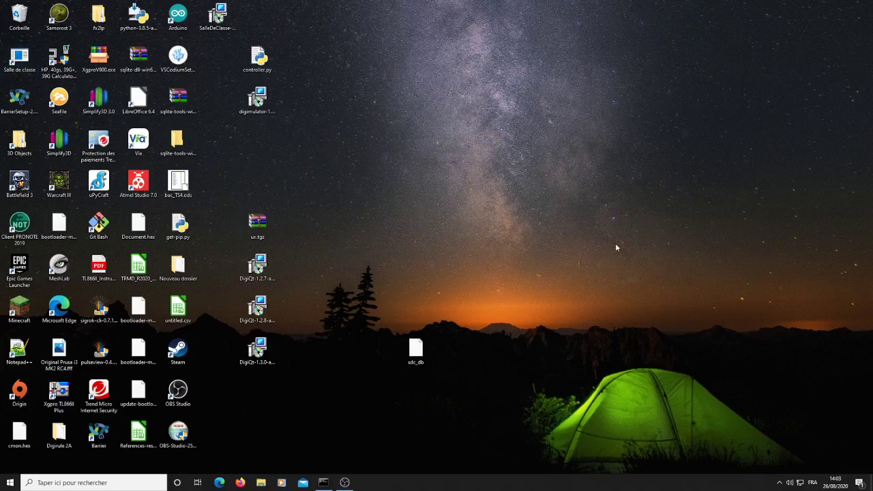
left_click_drag(454, 95, 534, 68)
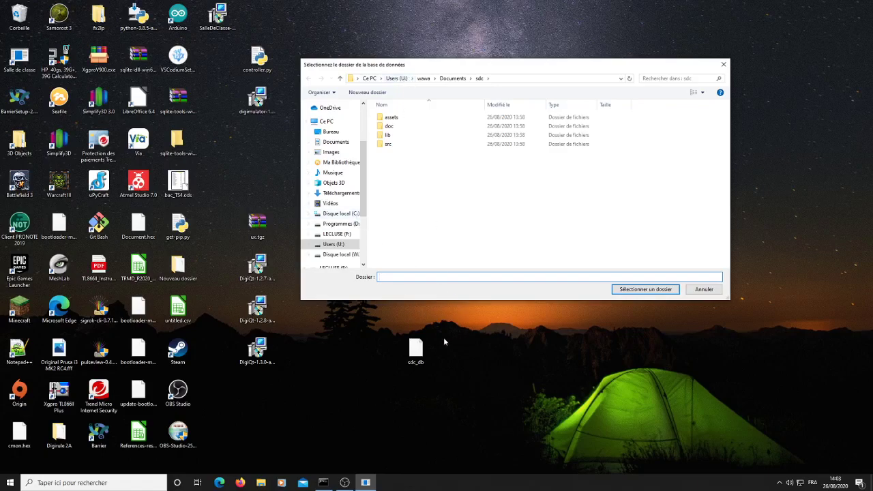
left_click(332, 133)
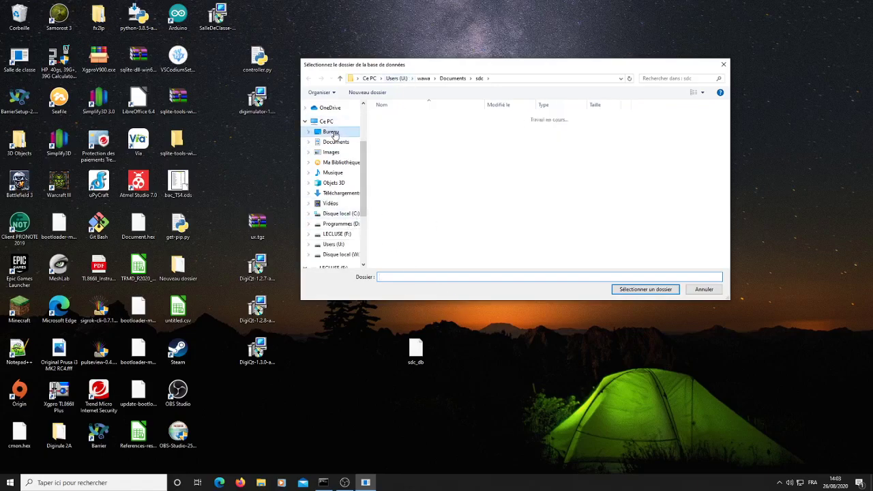
left_click(645, 289)
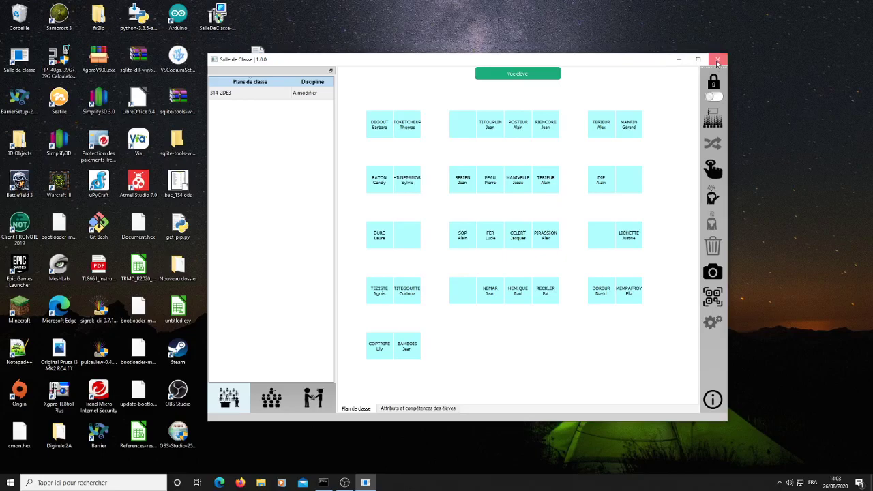
left_click(718, 60)
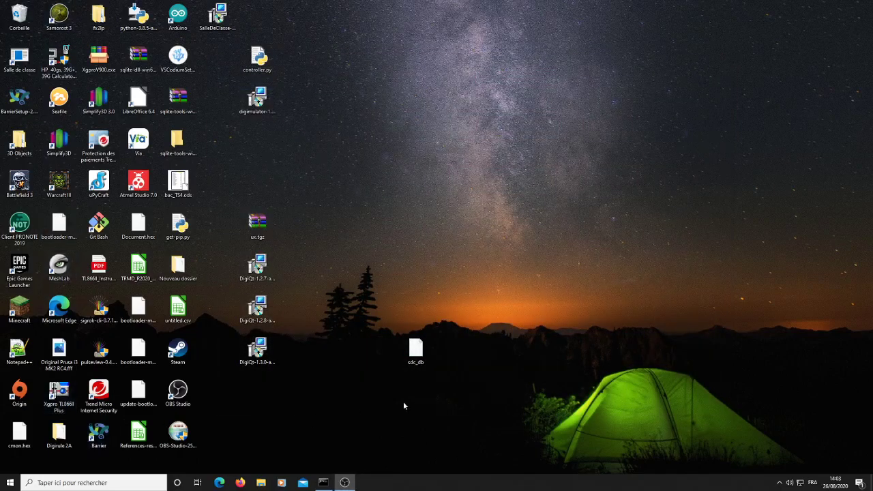
- Reposition the sdc_db file higher up on the desktop and select it
left_click_drag(416, 351, 436, 213)
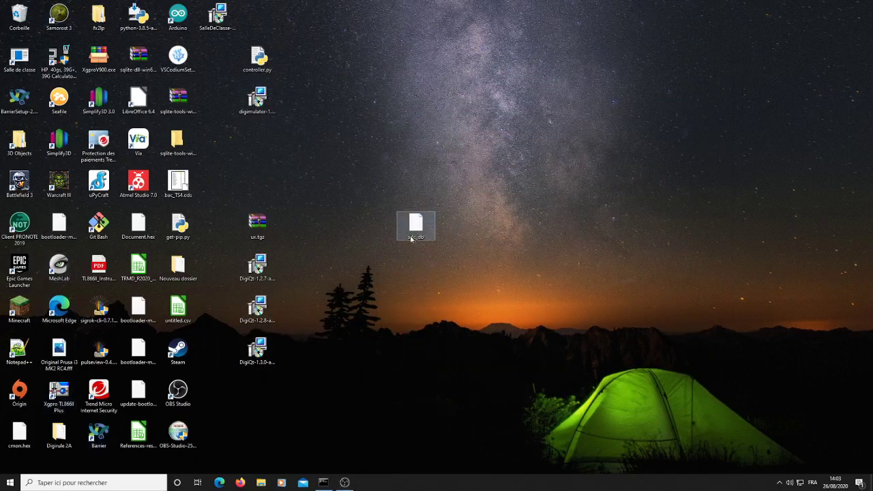
left_click(518, 240)
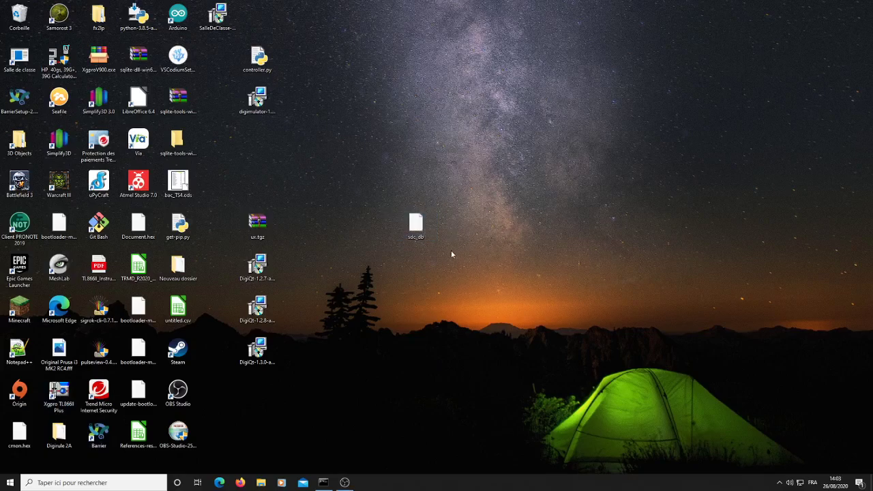
left_click(418, 224)
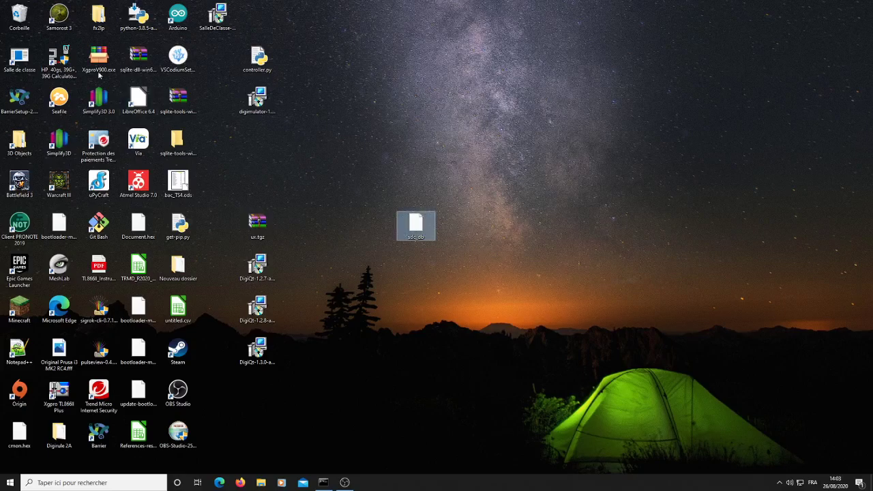
- Relaunch Salle de Classe and unlock editing of the class plan
double_click(19, 60)
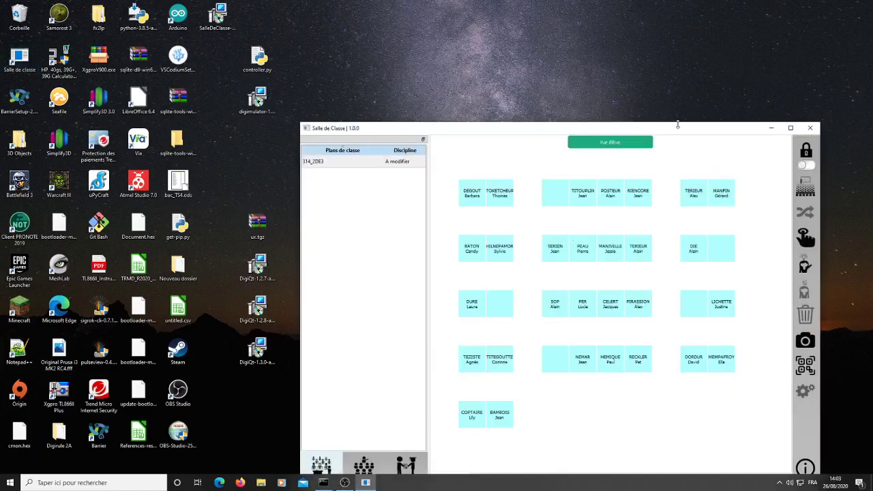
left_click_drag(677, 124, 557, 50)
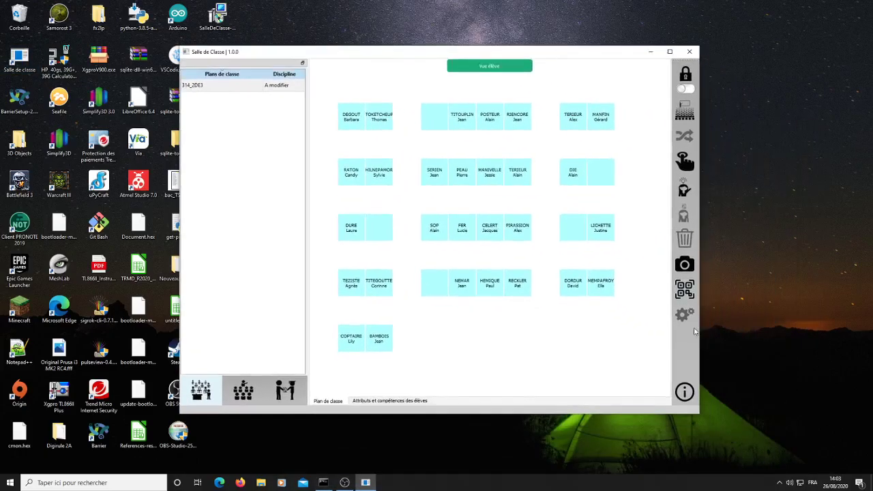
left_click(684, 85)
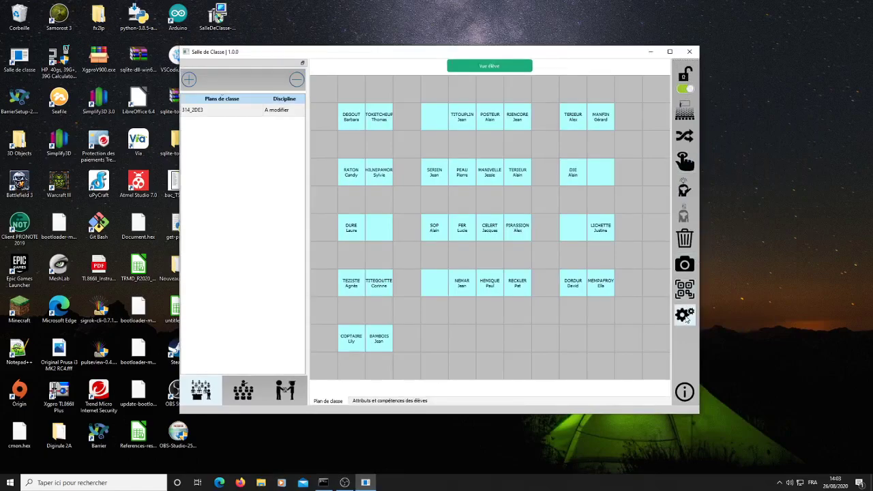
- Check the data file path in the program's settings, open its file chooser, and cancel both dialogs
left_click(684, 315)
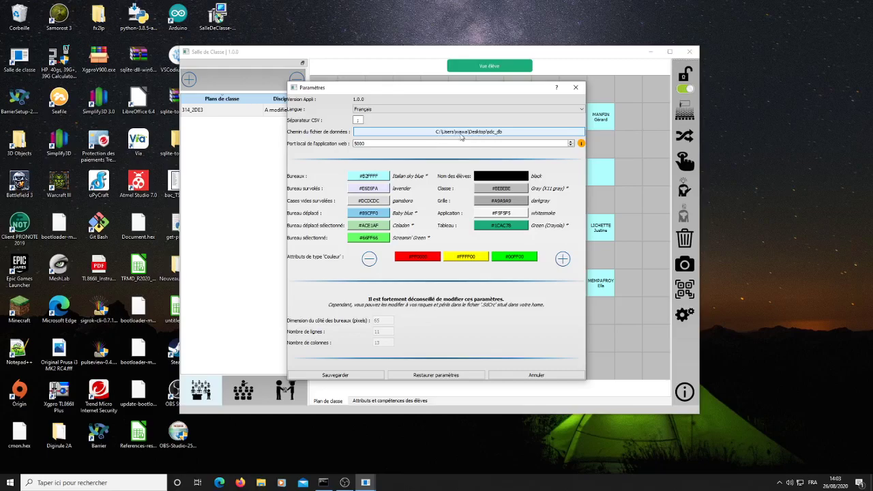
left_click(520, 132)
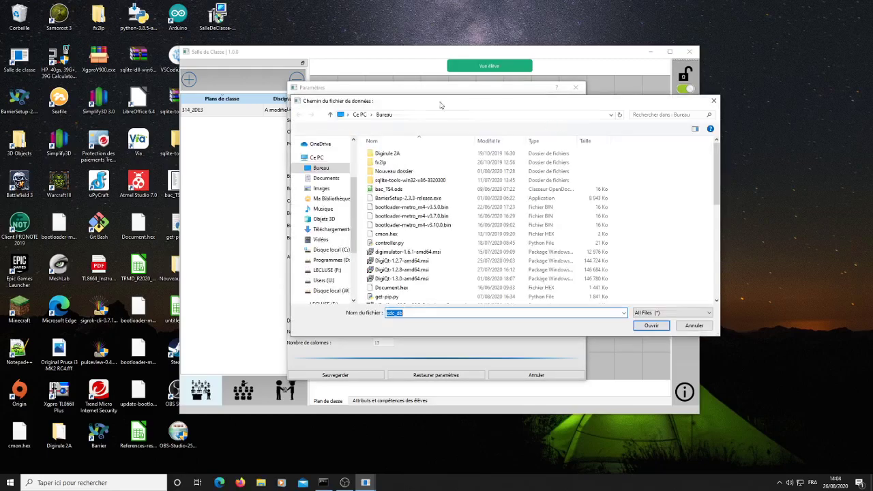
left_click(693, 326)
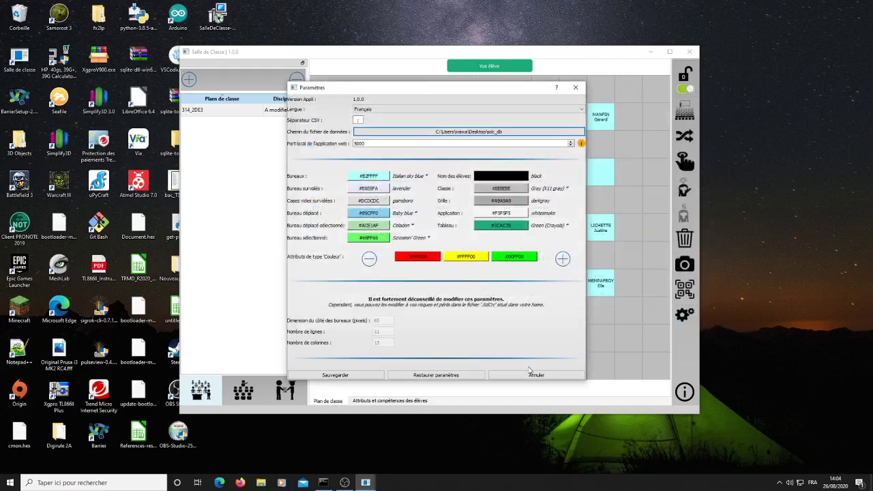
left_click(564, 374)
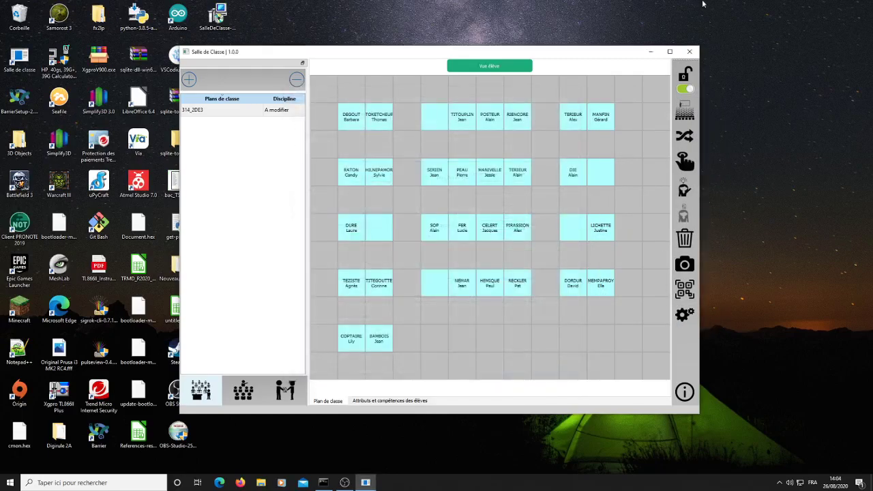